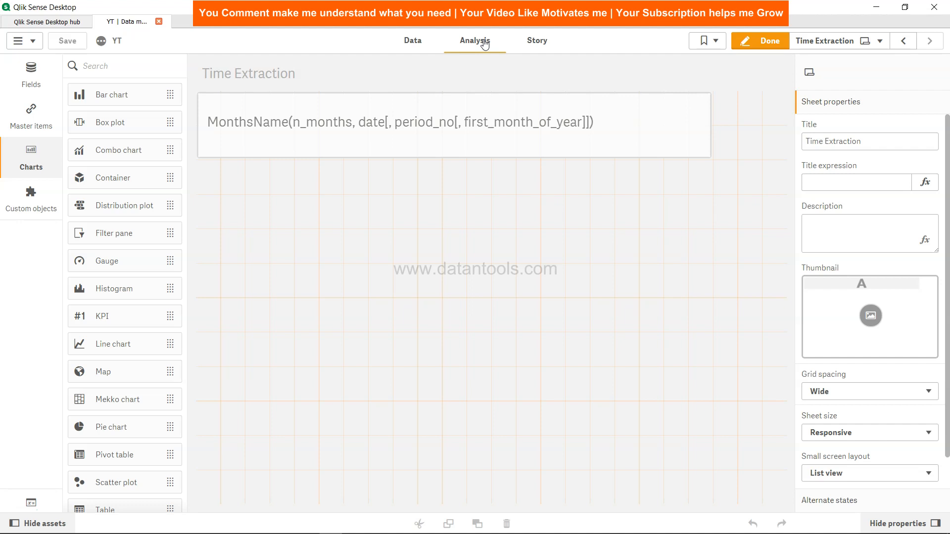
Switch to the Data load editor and place the cursor below the inline TempTable block
{"action": "left_click", "coordinate": [413, 40]}
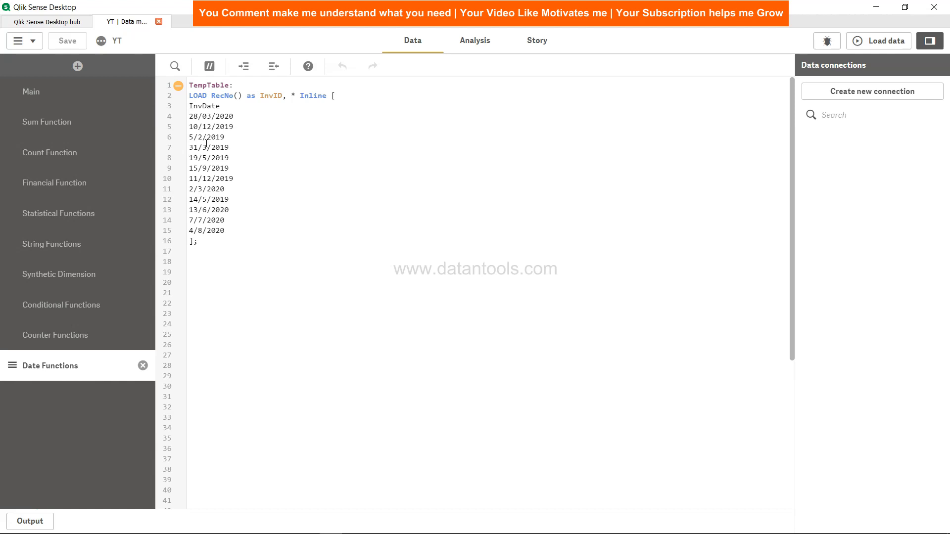
{"action": "left_click", "coordinate": [225, 255]}
Start a Calendar_quarter table loading *, MonthsName(3,InvDate) as Calendar_quarters
{"action": "key", "text": "Return"}
{"action": "key", "text": "Return"}
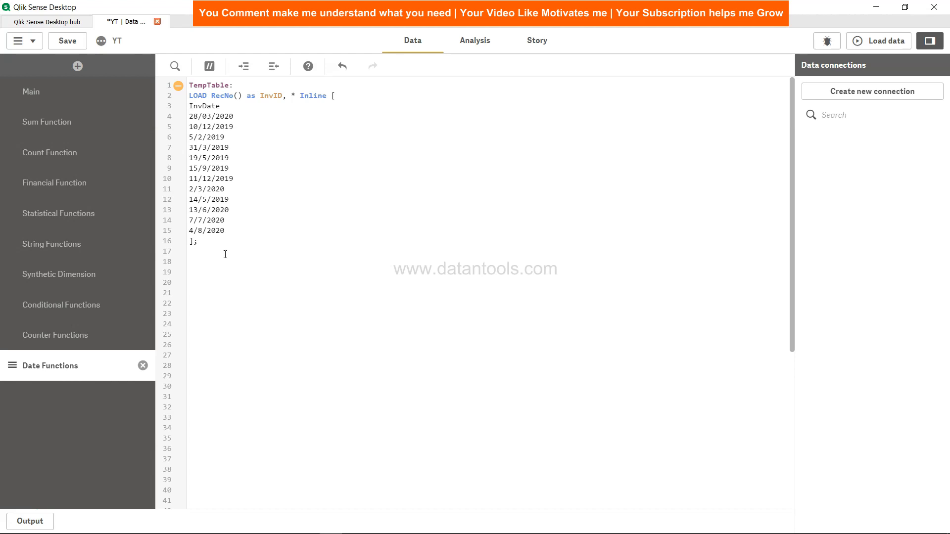
{"action": "type", "text": "Ca"}
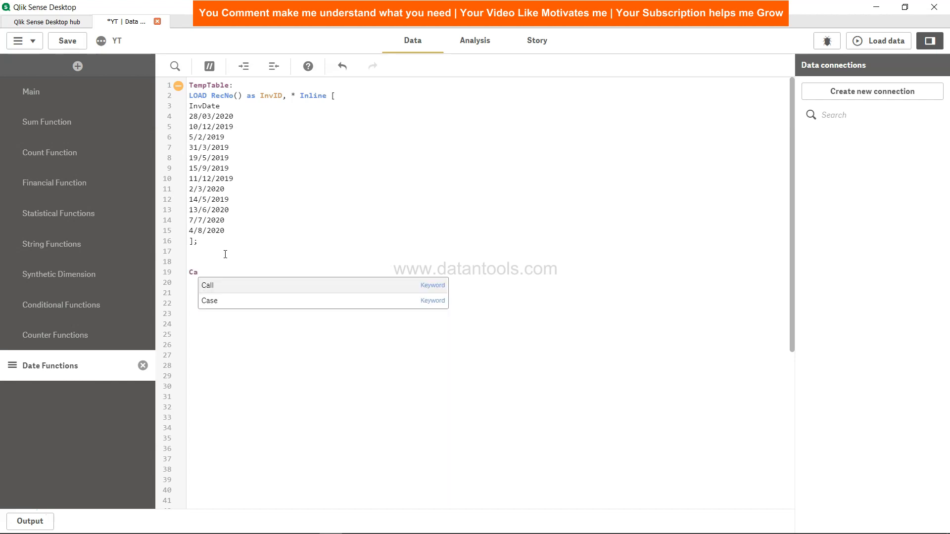
{"action": "type", "text": "lendar_qua"}
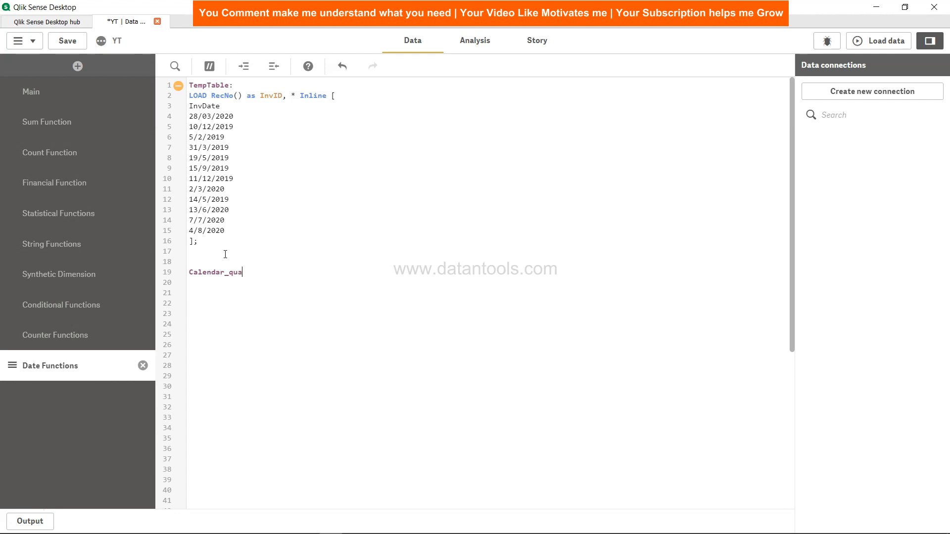
{"action": "type", "text": "rter:"}
{"action": "key", "text": "Return"}
{"action": "type", "text": "Load"}
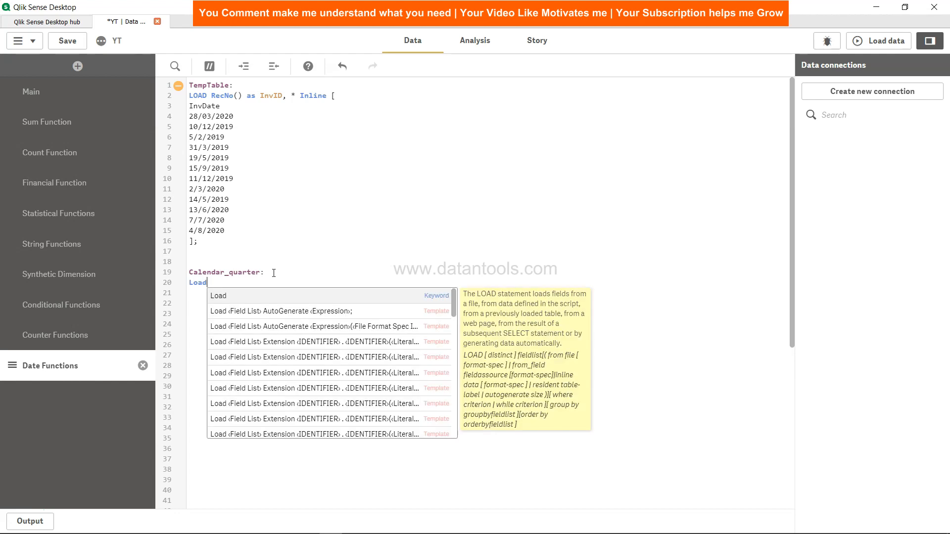
{"action": "type", "text": " *"}
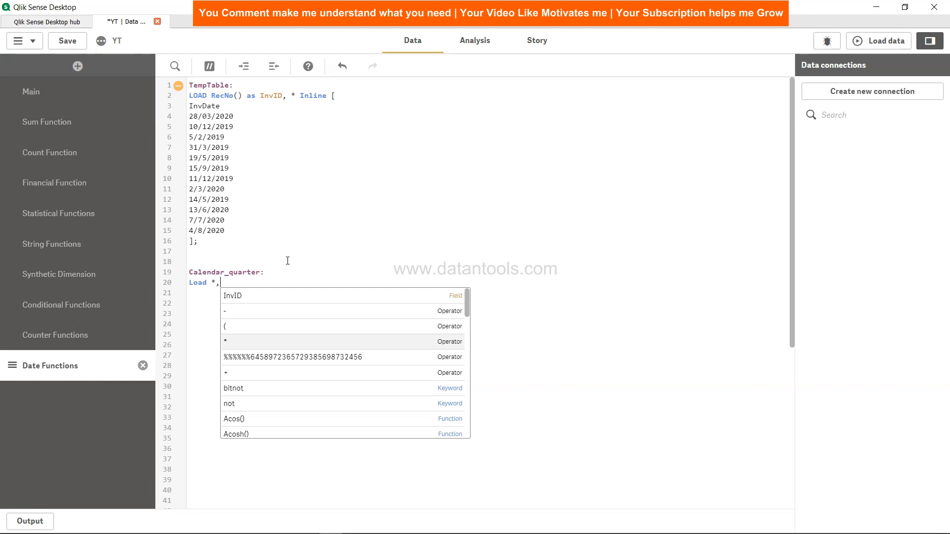
{"action": "type", "text": "Months"}
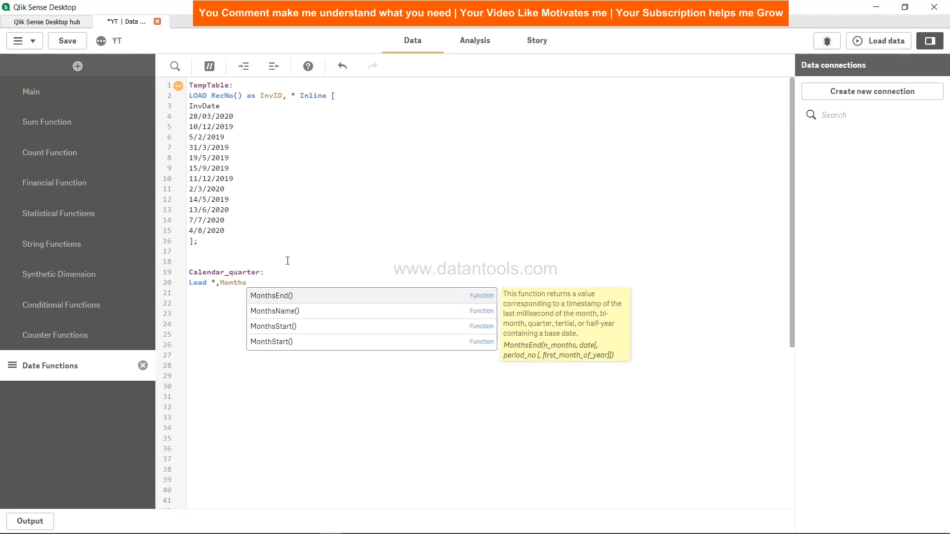
{"action": "key", "text": "Down"}
{"action": "key", "text": "Return"}
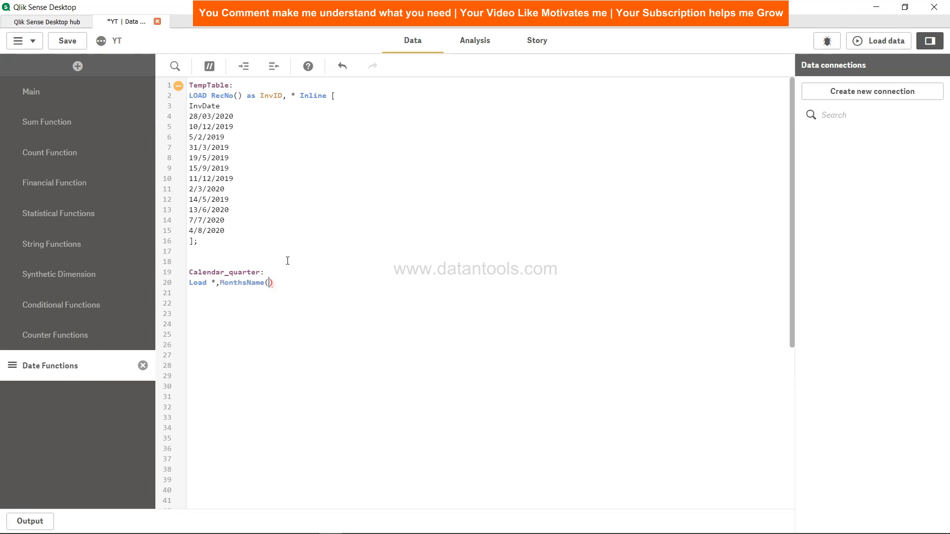
{"action": "key", "text": "Left"}
{"action": "type", "text": "3,"}
{"action": "type", "text": "InvDate)"}
{"action": "type", "text": " as Calenda"}
{"action": "type", "text": "r_quar"}
{"action": "type", "text": "ters"}
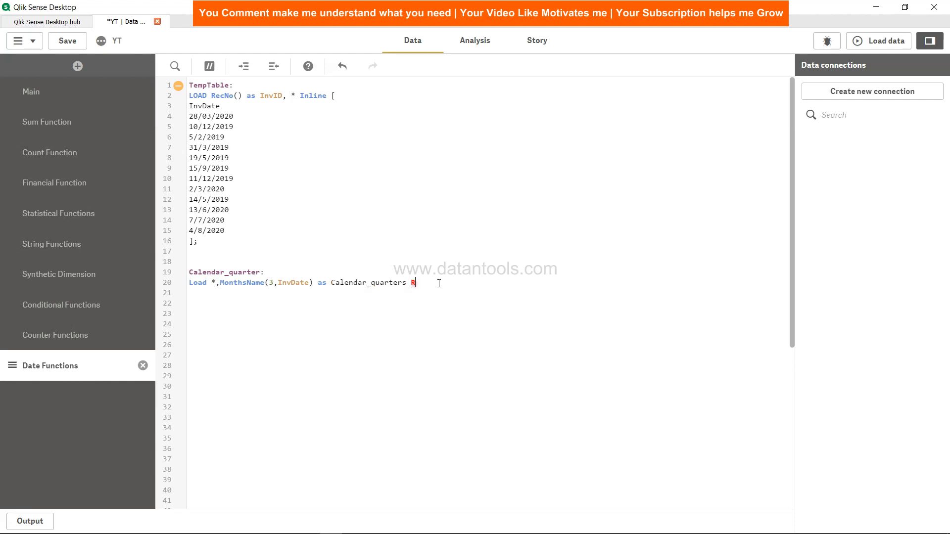
{"action": "type", "text": "Res"}
Finish the statement with Resident TempTable; and leave a blank line after it
{"action": "key", "text": "Tab"}
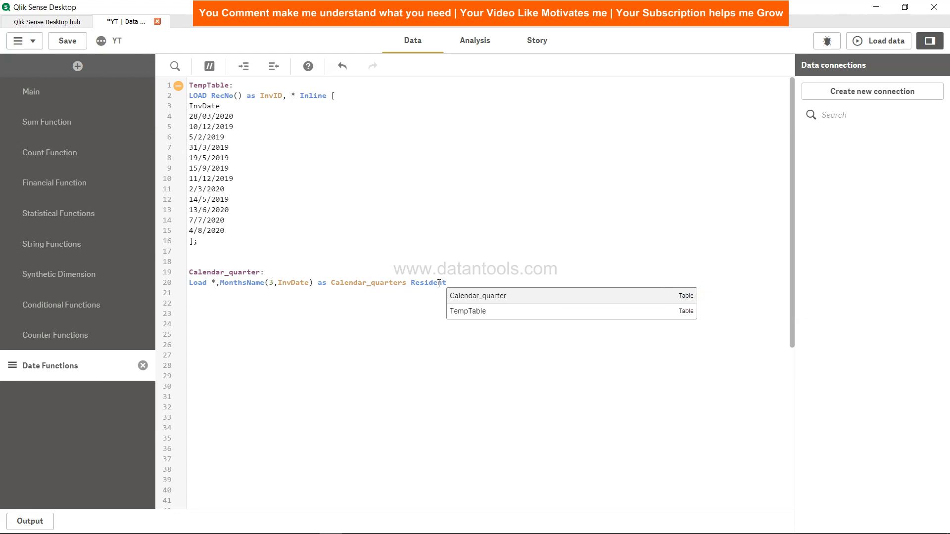
{"action": "type", "text": "Te"}
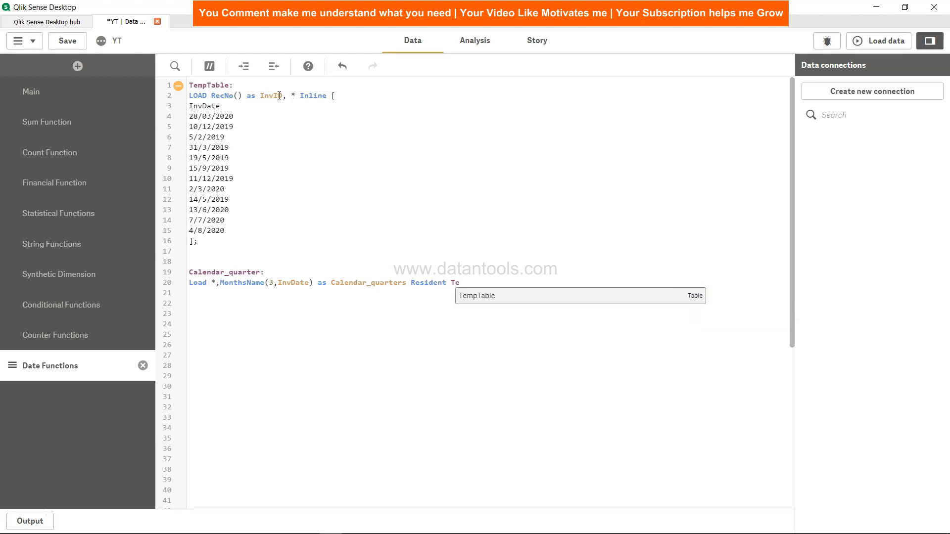
{"action": "key", "text": "Tab"}
{"action": "key", "text": "BackSpace"}
{"action": "type", "text": ";"}
{"action": "key", "text": "Escape"}
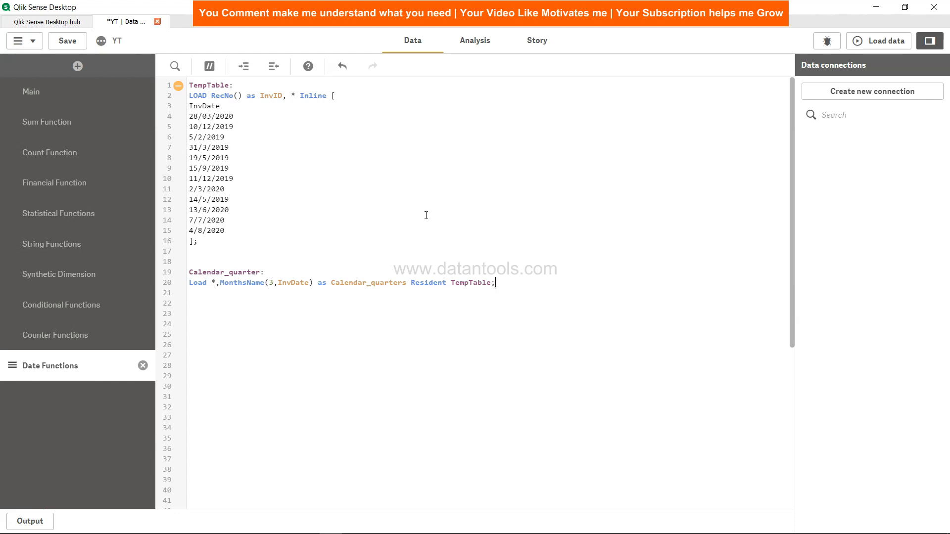
{"action": "key", "text": "Return"}
{"action": "key", "text": "Return"}
{"action": "type", "text": "Drop Tab"}
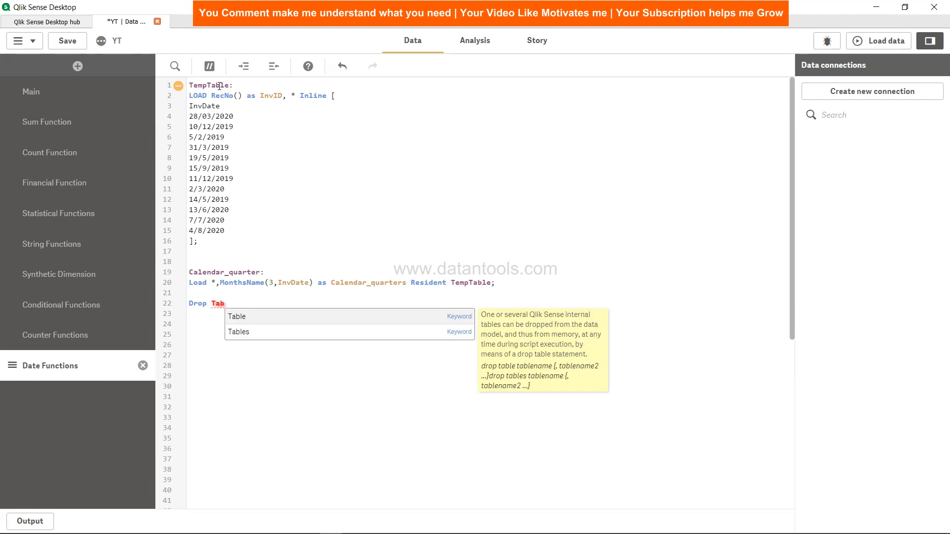
{"action": "type", "text": "le TempTable;"}
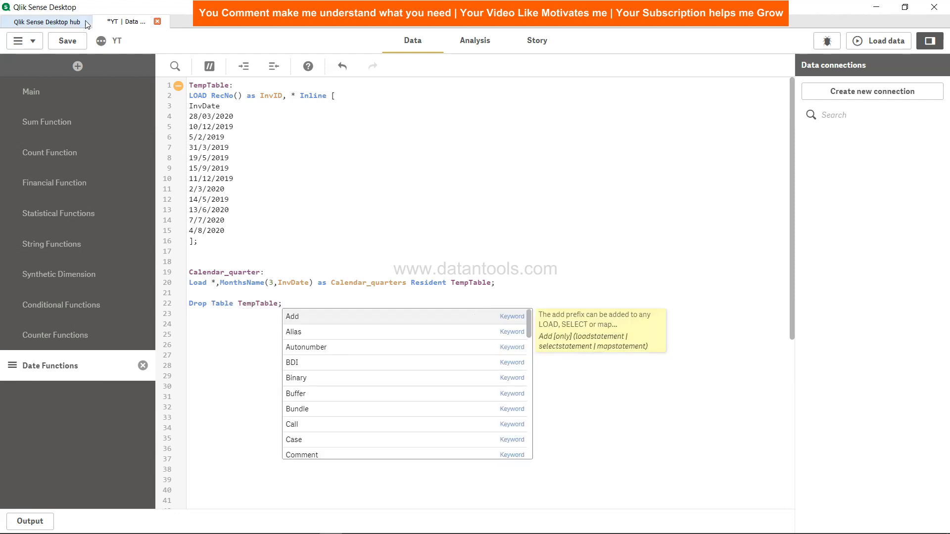
Save the script with Drop Table TempTable;, reload the data and return to the Time Extraction sheet
{"action": "left_click", "coordinate": [67, 40]}
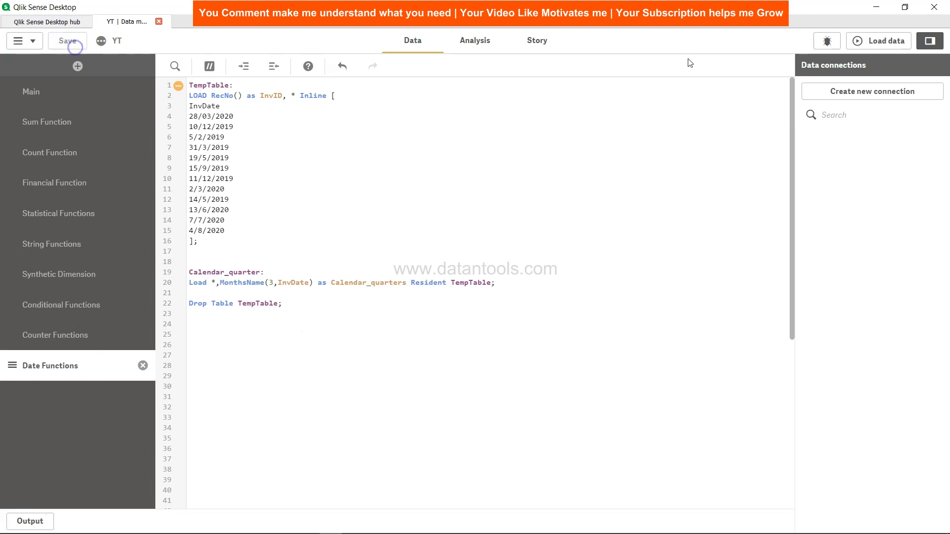
{"action": "left_click", "coordinate": [886, 40]}
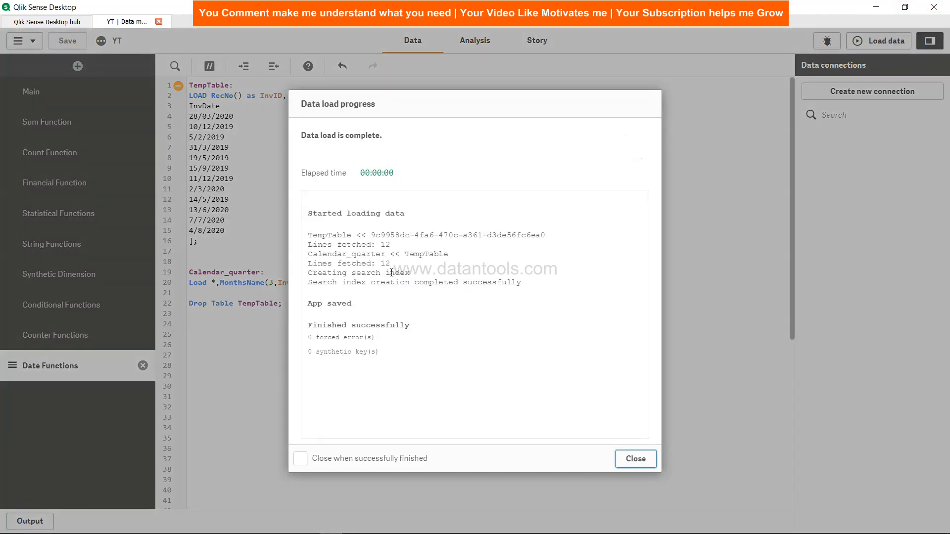
{"action": "left_click", "coordinate": [636, 459]}
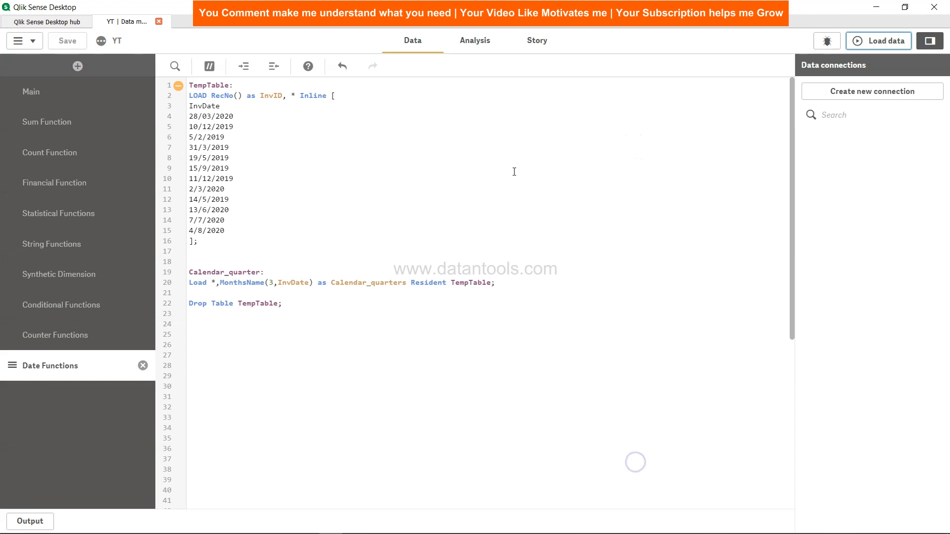
{"action": "left_click", "coordinate": [474, 41]}
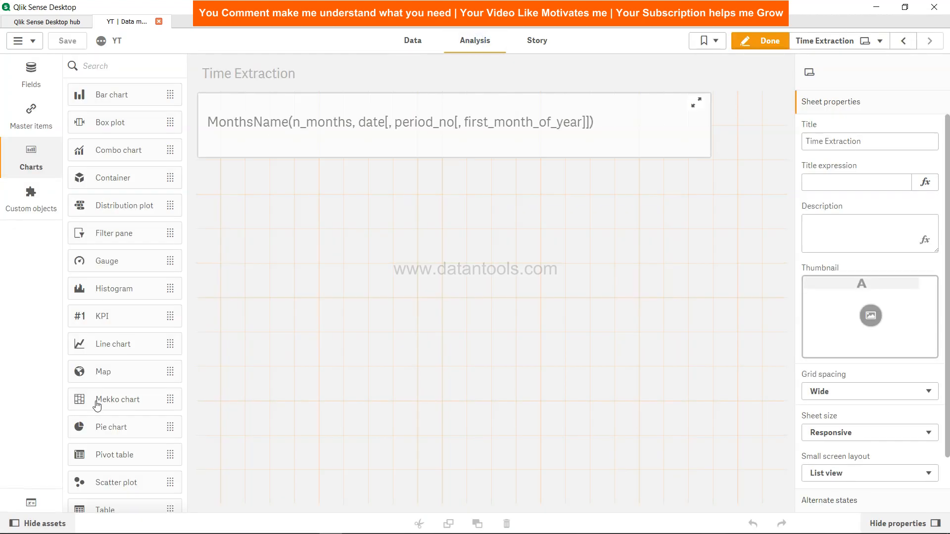
{"action": "scroll", "coordinate": [113, 431], "scroll_direction": "down", "scroll_amount": 4}
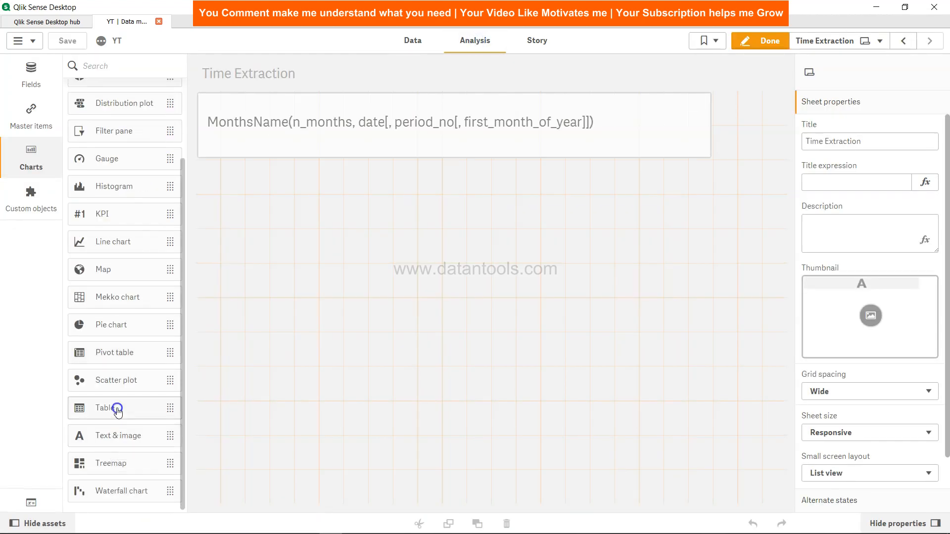
Place a new table on the sheet with InvDate as its first column and enlarge it
{"action": "left_click_drag", "start_coordinate": [112, 408], "coordinate": [289, 248]}
{"action": "left_click", "coordinate": [344, 237]}
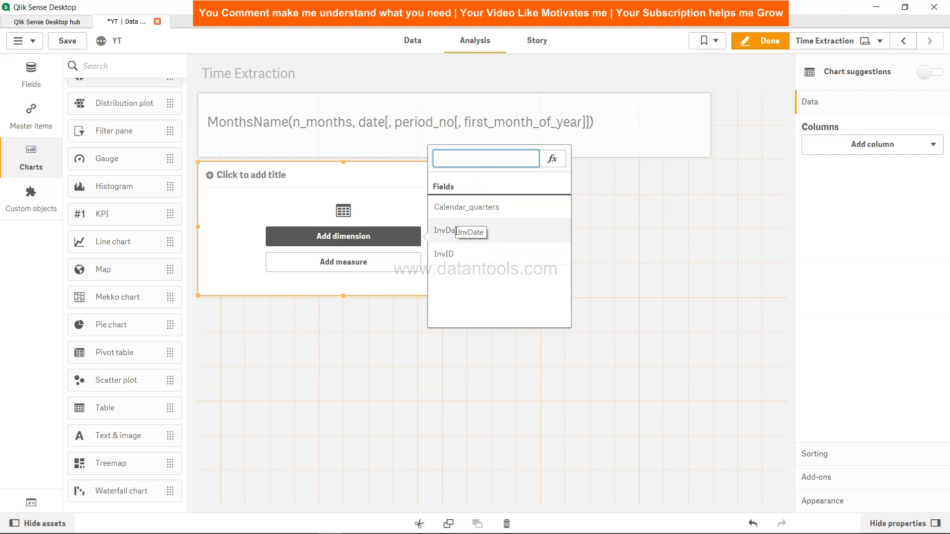
{"action": "left_click", "coordinate": [455, 231]}
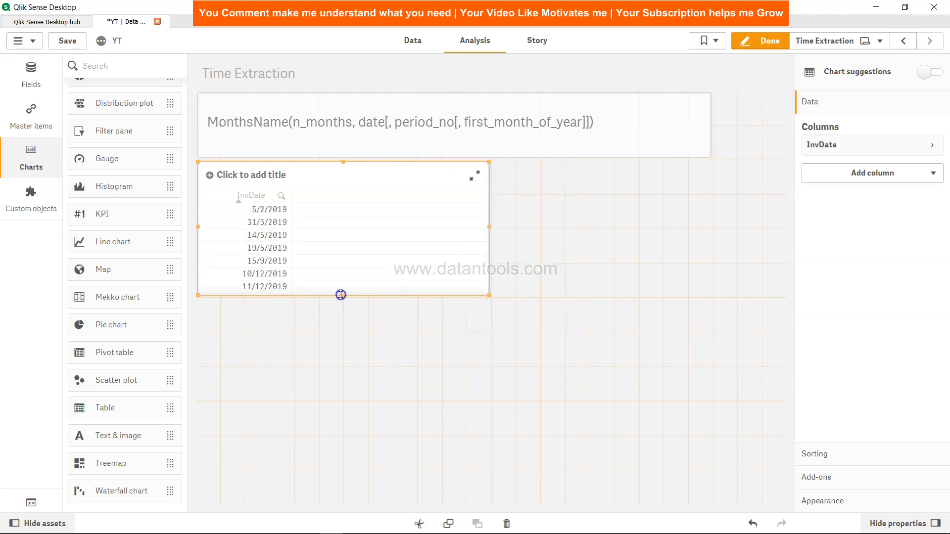
{"action": "left_click_drag", "start_coordinate": [343, 295], "coordinate": [347, 386]}
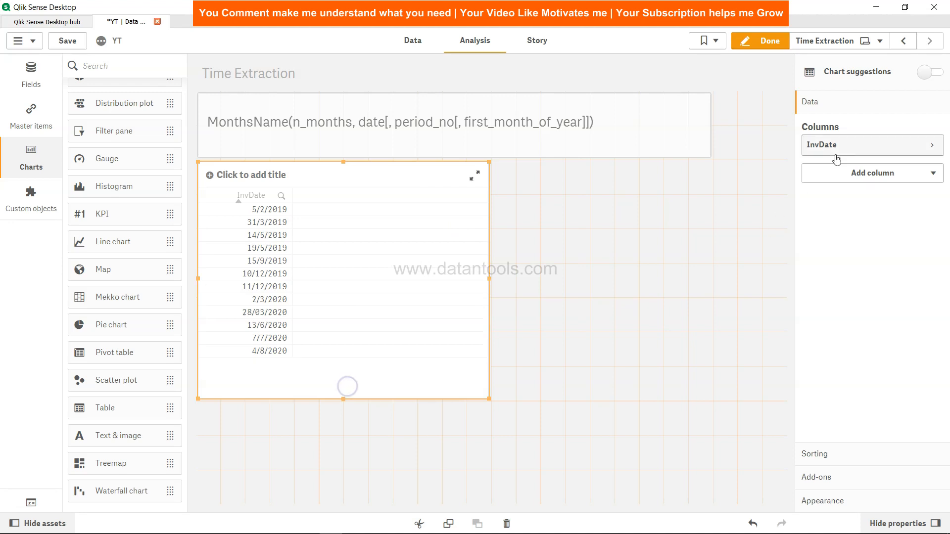
Add Calendar_quarters as a second dimension column, then return to the load script
{"action": "left_click", "coordinate": [857, 176]}
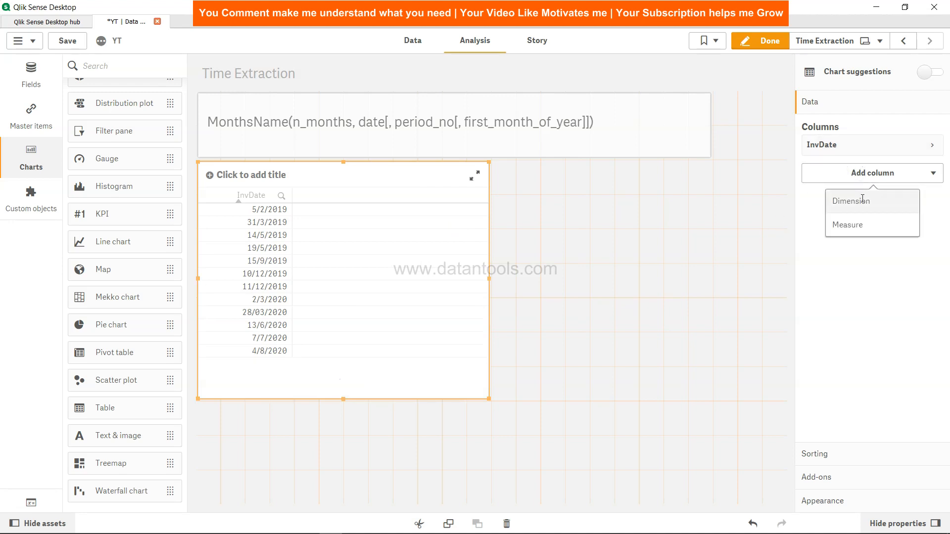
{"action": "left_click", "coordinate": [861, 200]}
{"action": "left_click", "coordinate": [838, 252]}
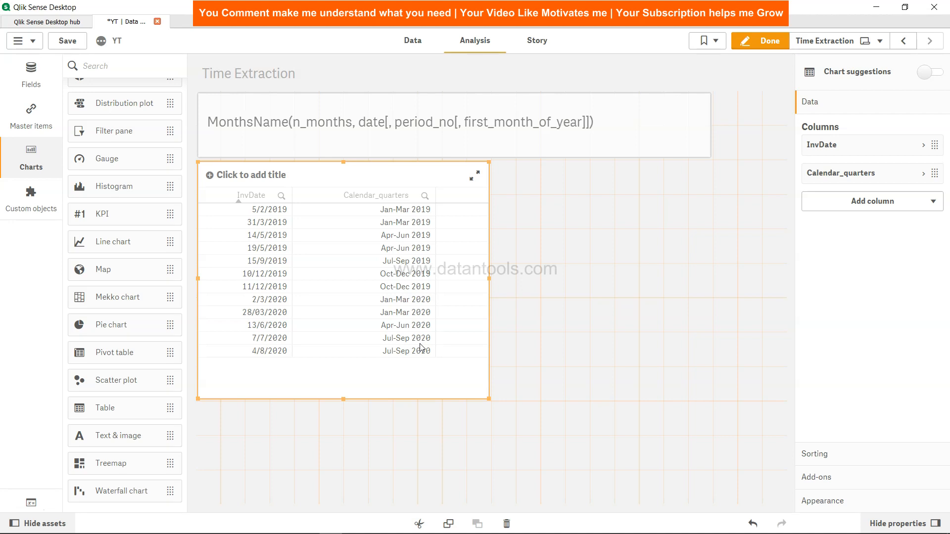
{"action": "mouse_move", "coordinate": [454, 125]}
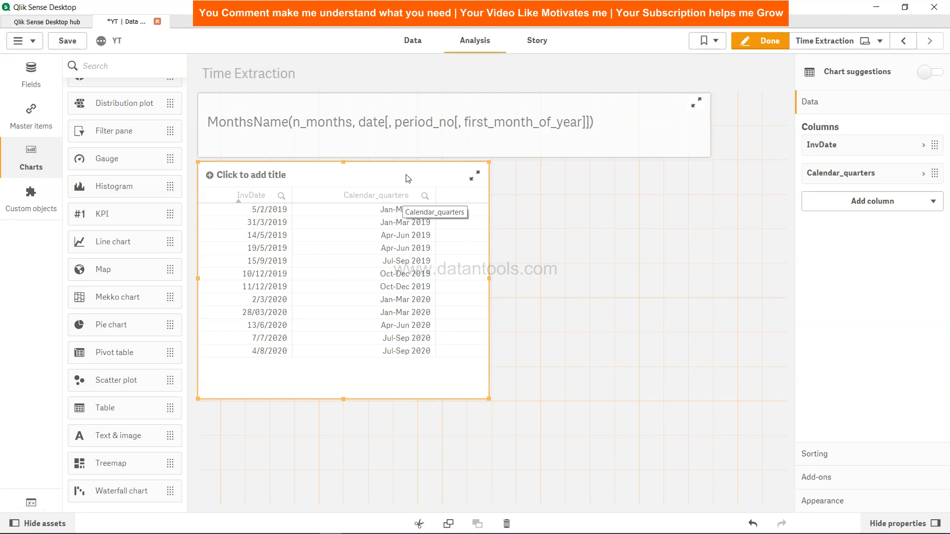
{"action": "left_click", "coordinate": [413, 40]}
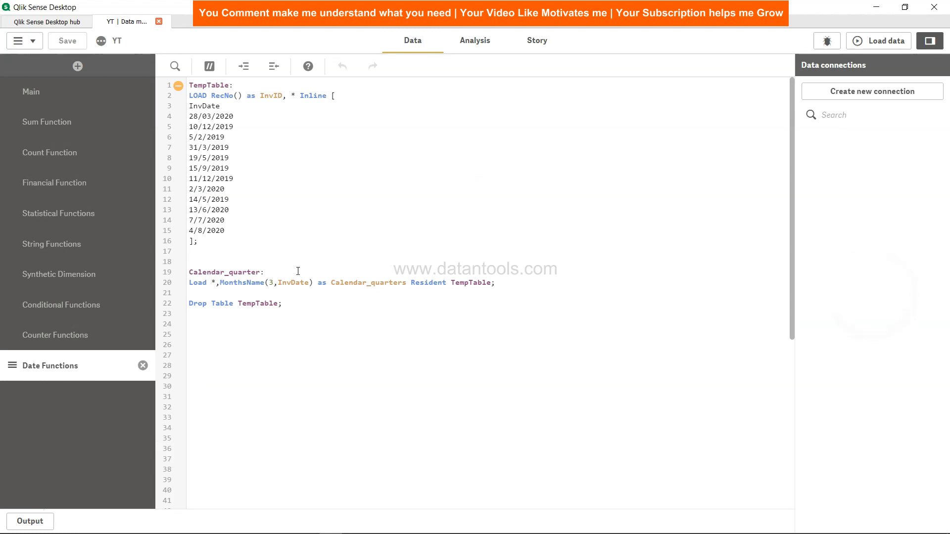
Change the call to MonthsName(2,InvDate), save, reload and check the two-month periods on the sheet
{"action": "left_click", "coordinate": [275, 282]}
{"action": "type", "text": "2"}
{"action": "left_click", "coordinate": [67, 41]}
{"action": "left_click", "coordinate": [888, 43]}
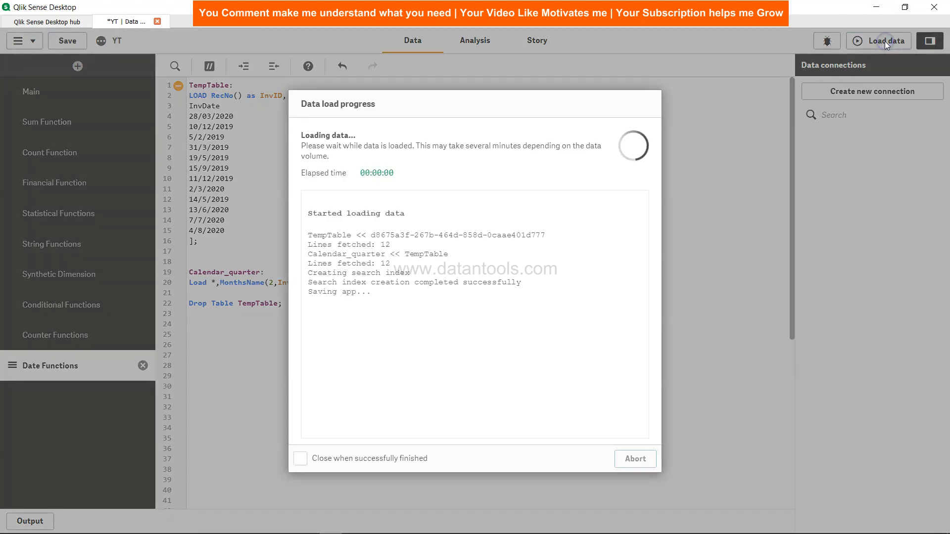
{"action": "left_click", "coordinate": [636, 459]}
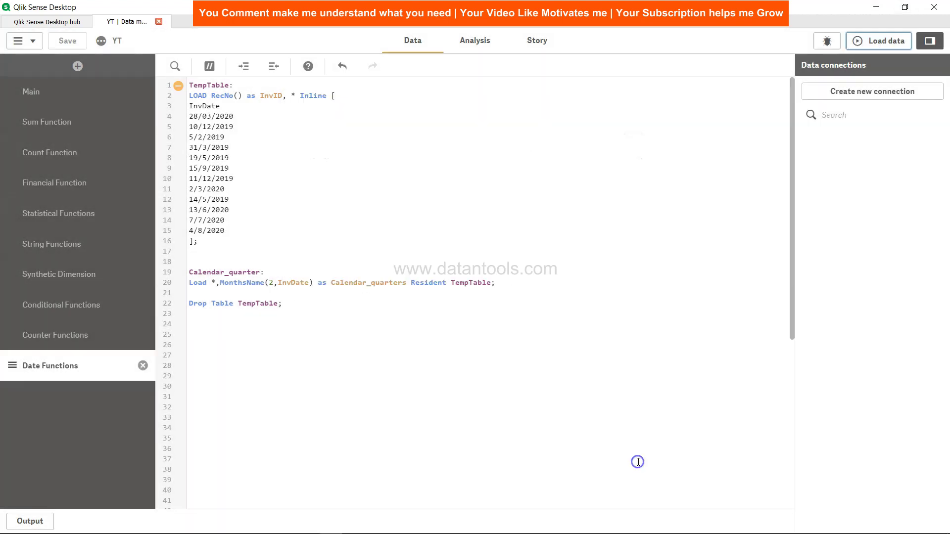
{"action": "left_click", "coordinate": [475, 40]}
{"action": "mouse_move", "coordinate": [401, 276]}
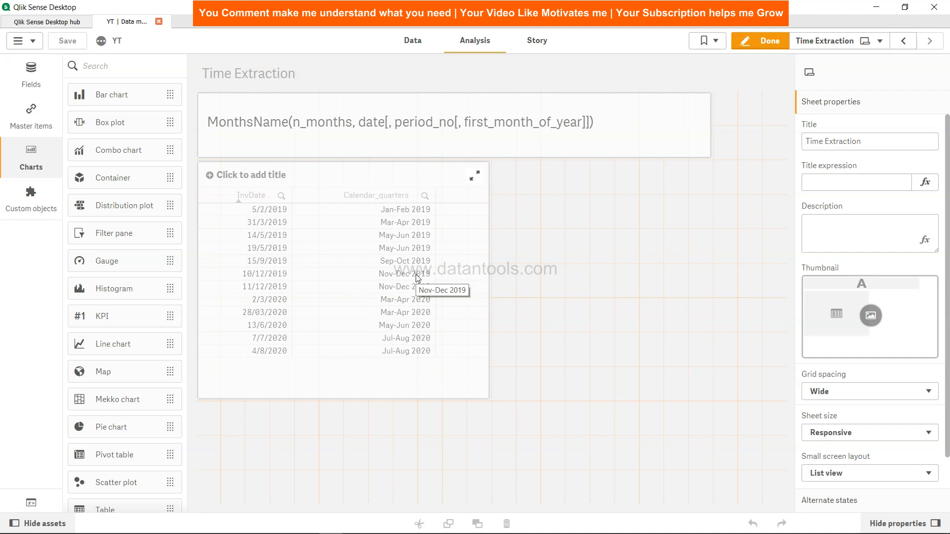
{"action": "left_click", "coordinate": [412, 40]}
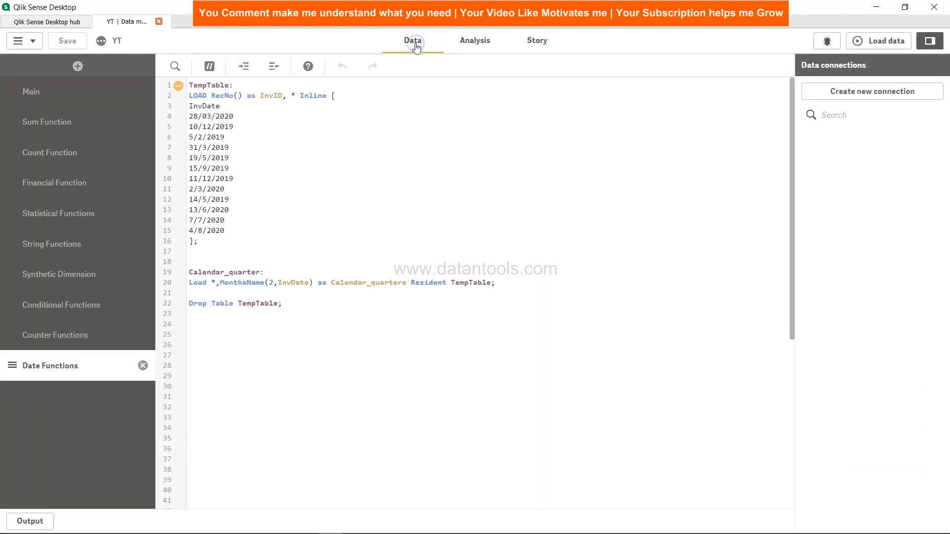
Change the call to MonthsName(3,InvDate,-1) and save the script
{"action": "left_click", "coordinate": [310, 283]}
{"action": "double_click", "coordinate": [271, 282]}
{"action": "type", "text": "3"}
{"action": "left_click", "coordinate": [311, 283]}
{"action": "type", "text": ","}
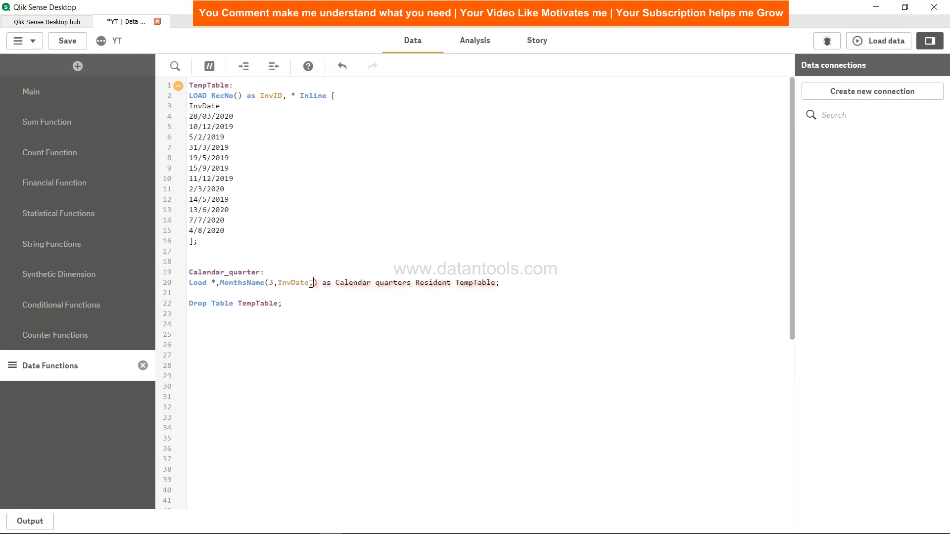
{"action": "type", "text": "-1"}
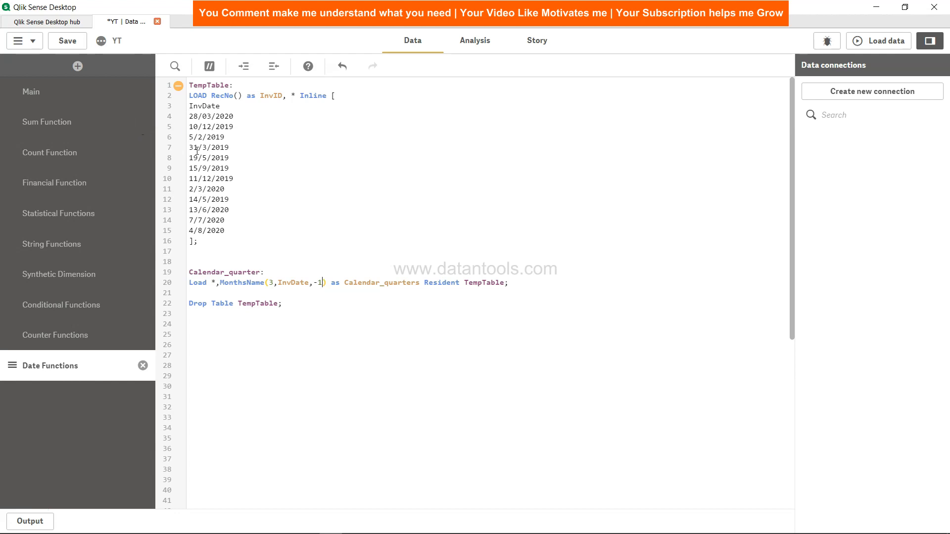
{"action": "left_click", "coordinate": [67, 40]}
Reload the data and check the shifted-back quarters like Oct-Dec 2018 on the sheet
{"action": "left_click", "coordinate": [887, 40]}
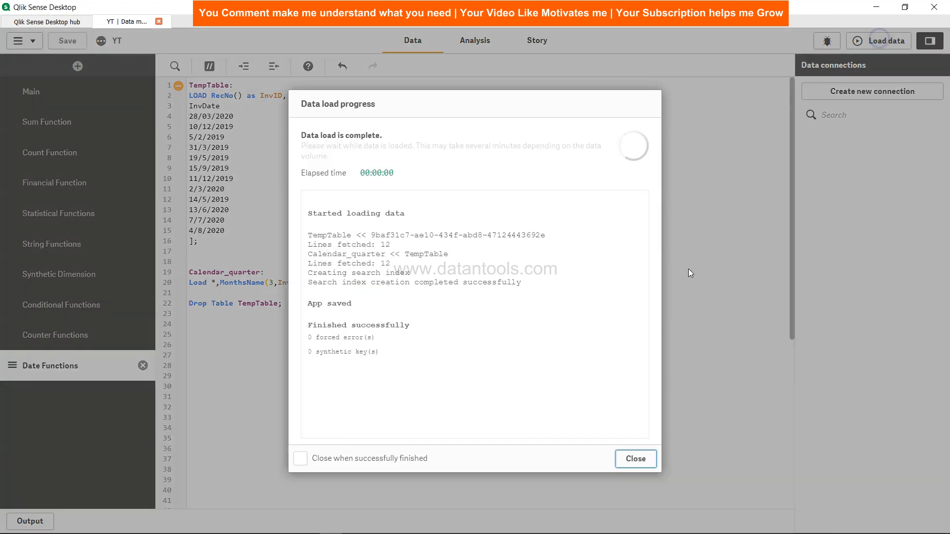
{"action": "left_click", "coordinate": [635, 459]}
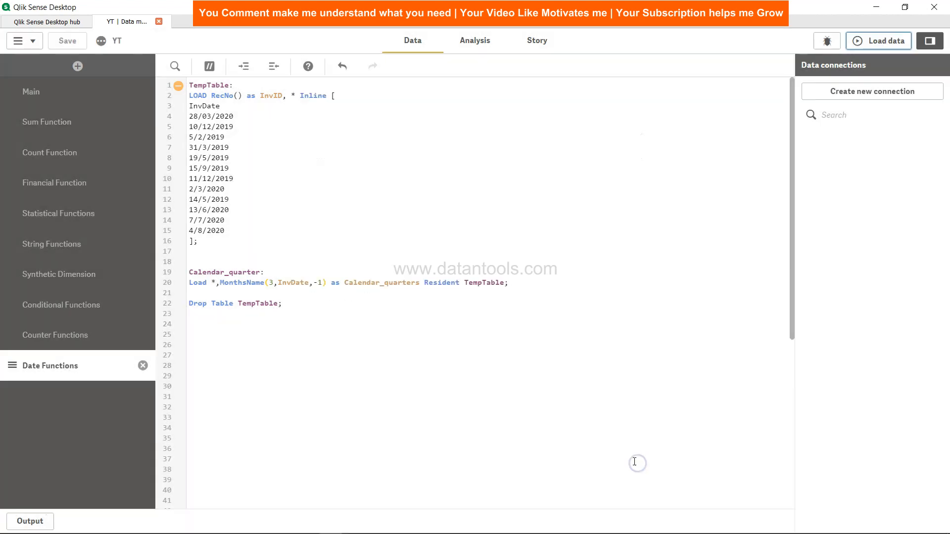
{"action": "left_click", "coordinate": [475, 40]}
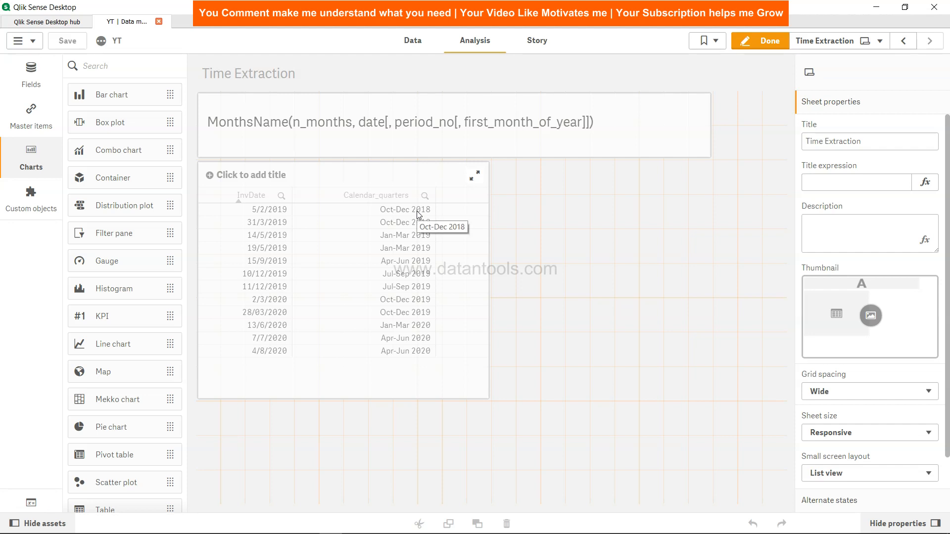
{"action": "left_click", "coordinate": [413, 40]}
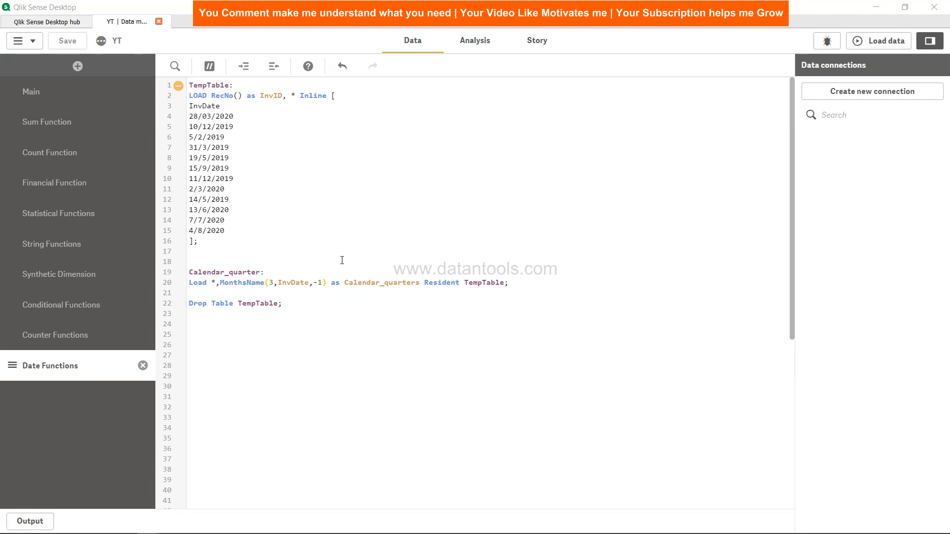
Edit the call to MonthsName(3,InvDate,0,3) with a fiscal first month of 3
{"action": "left_click", "coordinate": [321, 283]}
{"action": "type", "text": ","}
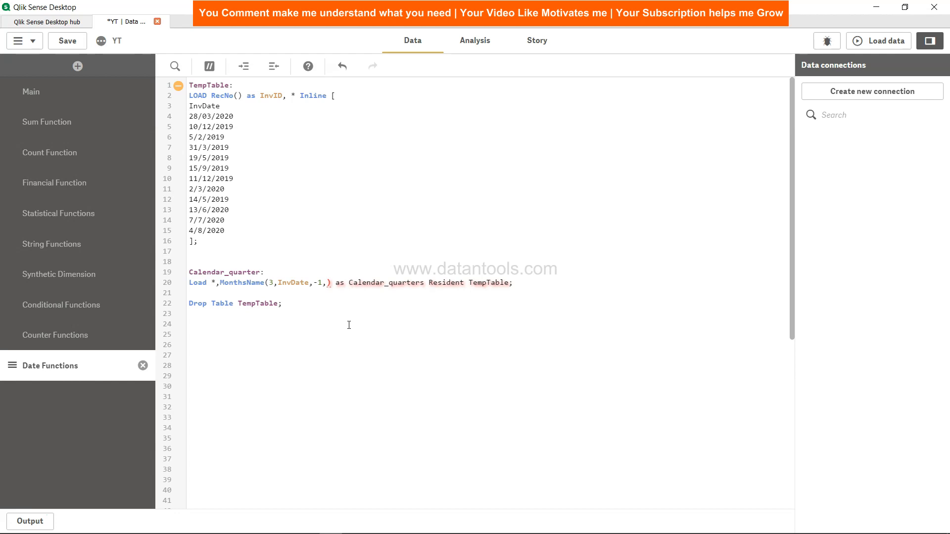
{"action": "type", "text": "2"}
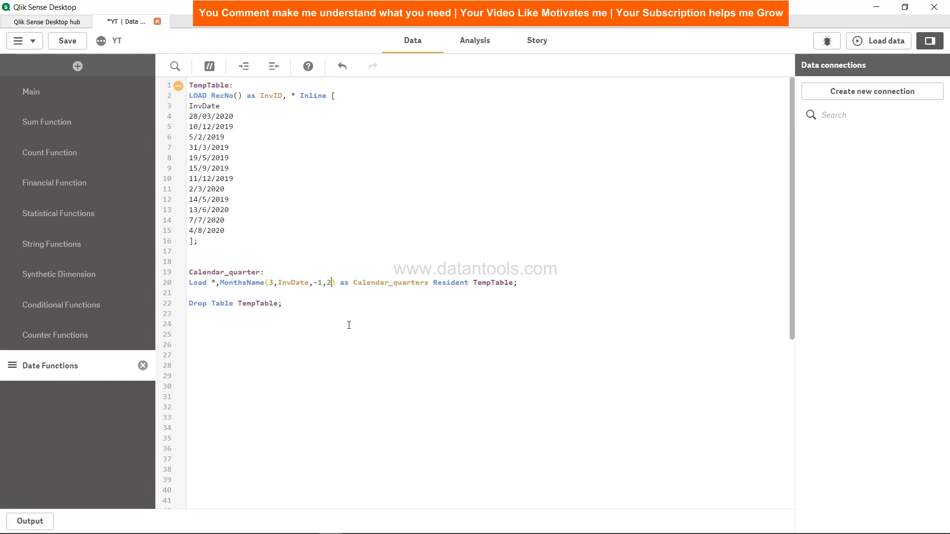
{"action": "key", "text": "BackSpace"}
{"action": "type", "text": "3"}
{"action": "key", "text": "BackSpace"}
{"action": "key", "text": "BackSpace"}
{"action": "type", "text": "0,"}
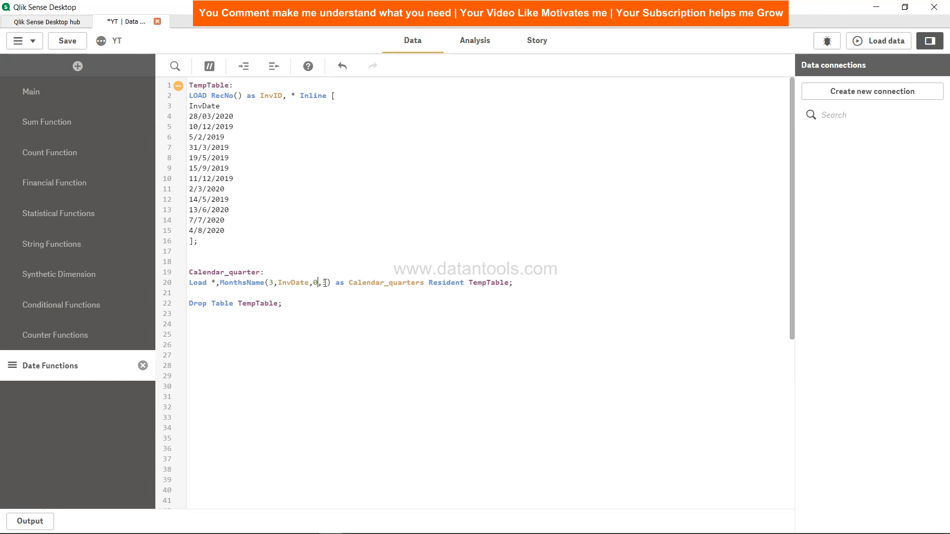
{"action": "left_click", "coordinate": [324, 282]}
Save the script and reload the data successfully
{"action": "left_click", "coordinate": [67, 40]}
{"action": "left_click", "coordinate": [883, 40]}
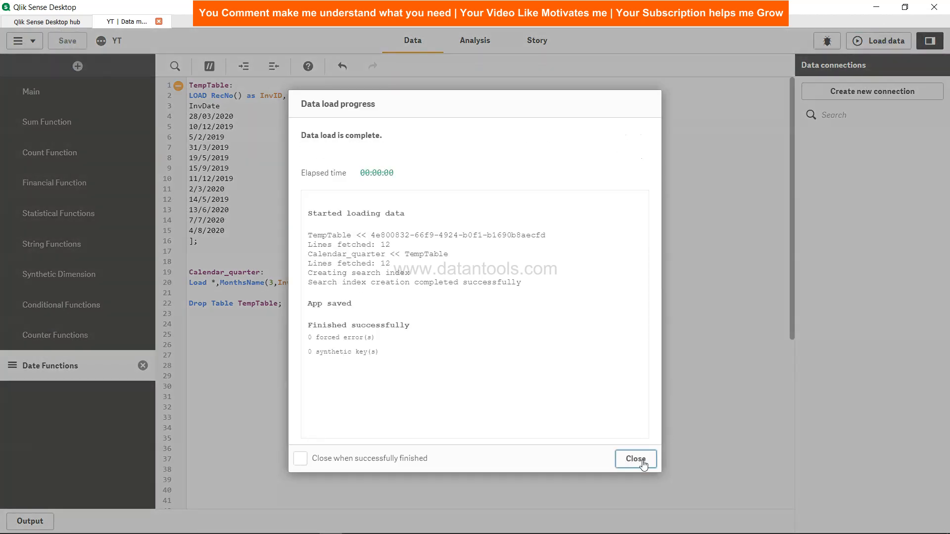
{"action": "left_click", "coordinate": [636, 459]}
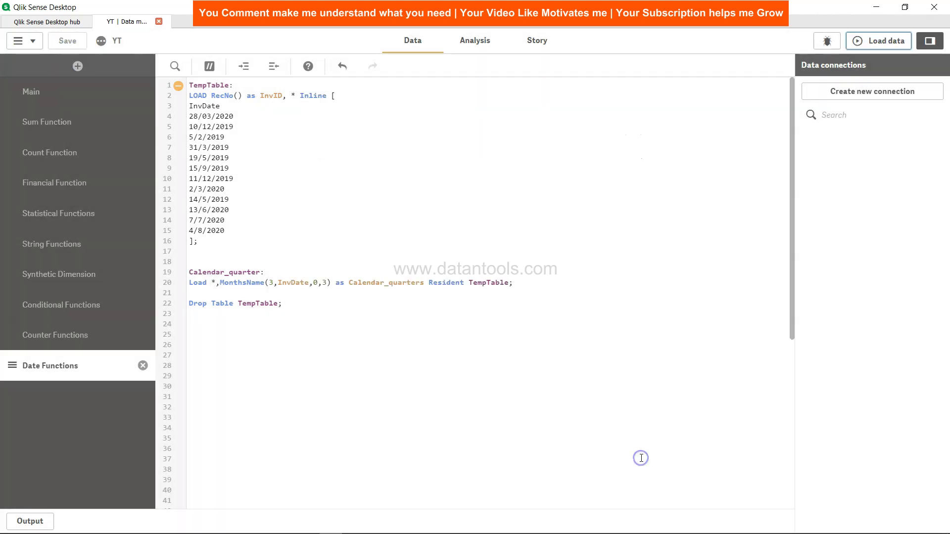
{"action": "left_click", "coordinate": [476, 40]}
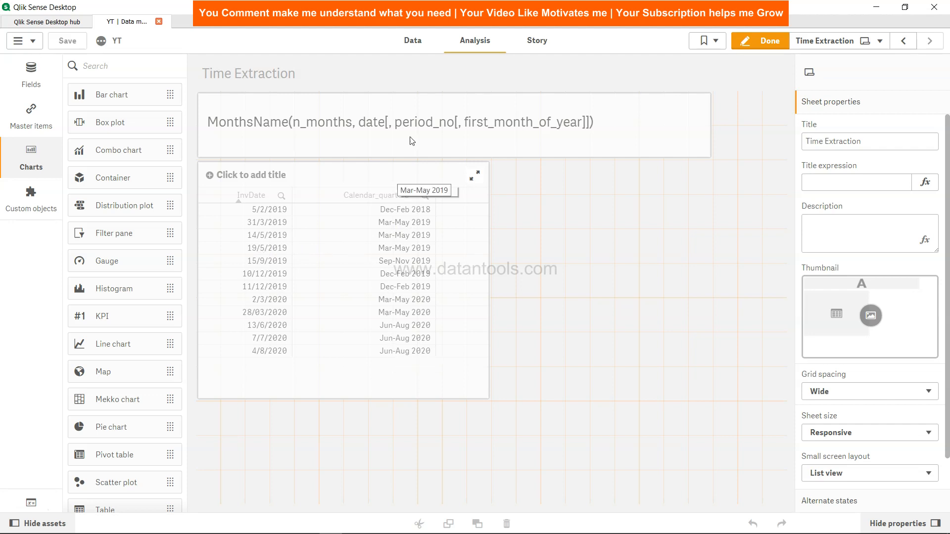
{"action": "left_click", "coordinate": [413, 40]}
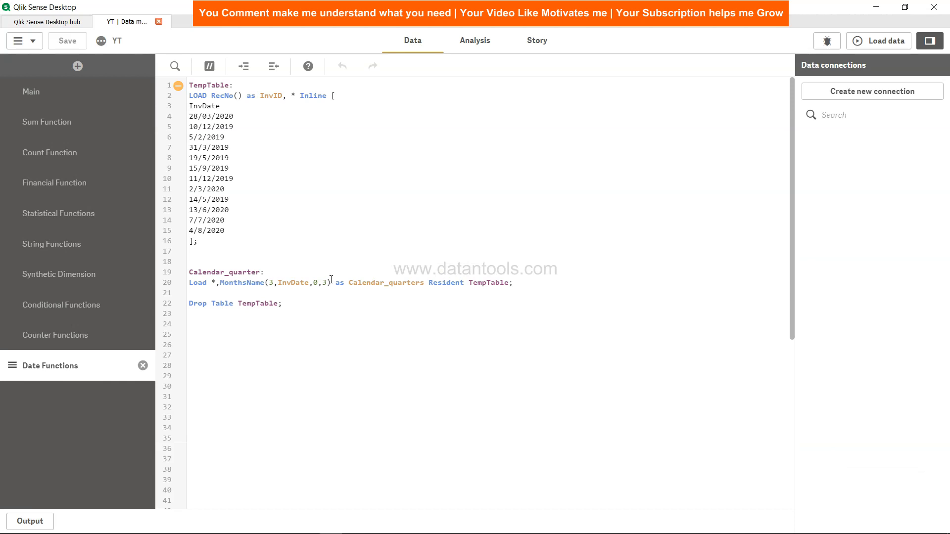
{"action": "left_click", "coordinate": [326, 283]}
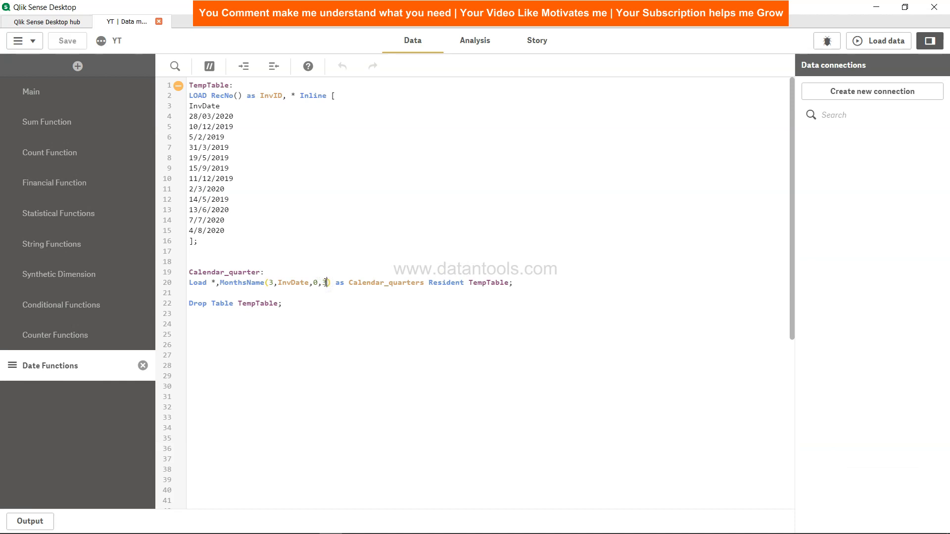